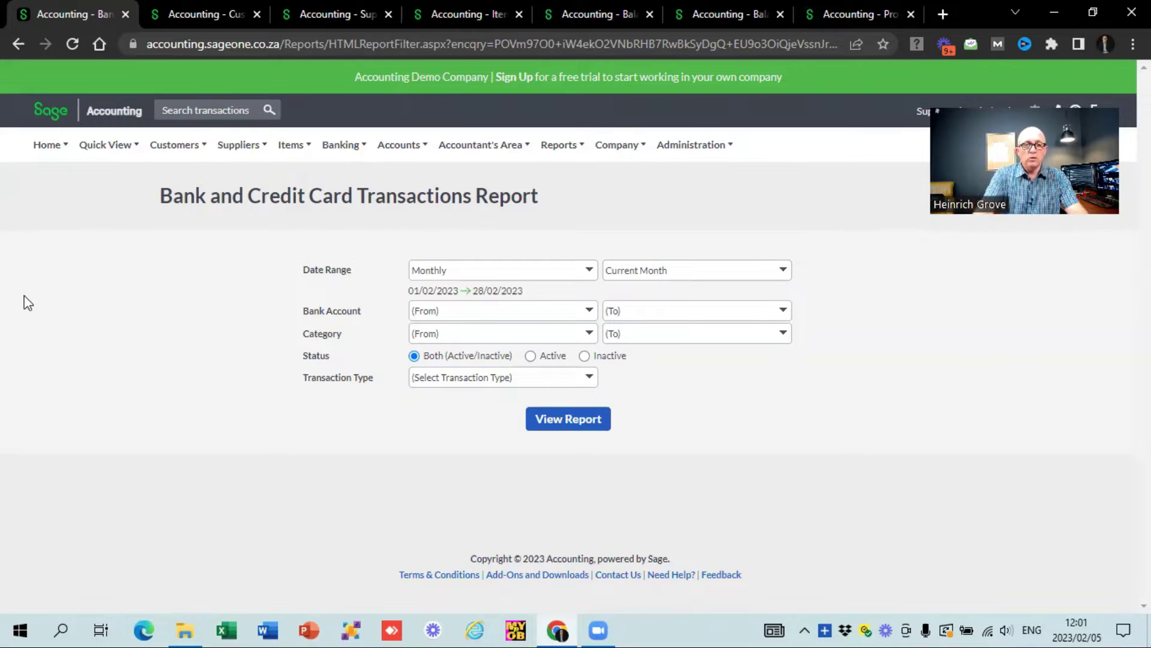
Run the Banks and Credit Cards Transactions report for January 2023 and review its R 3,088,849.38 closing balance
left_click(354, 145)
mouse_move(384, 235)
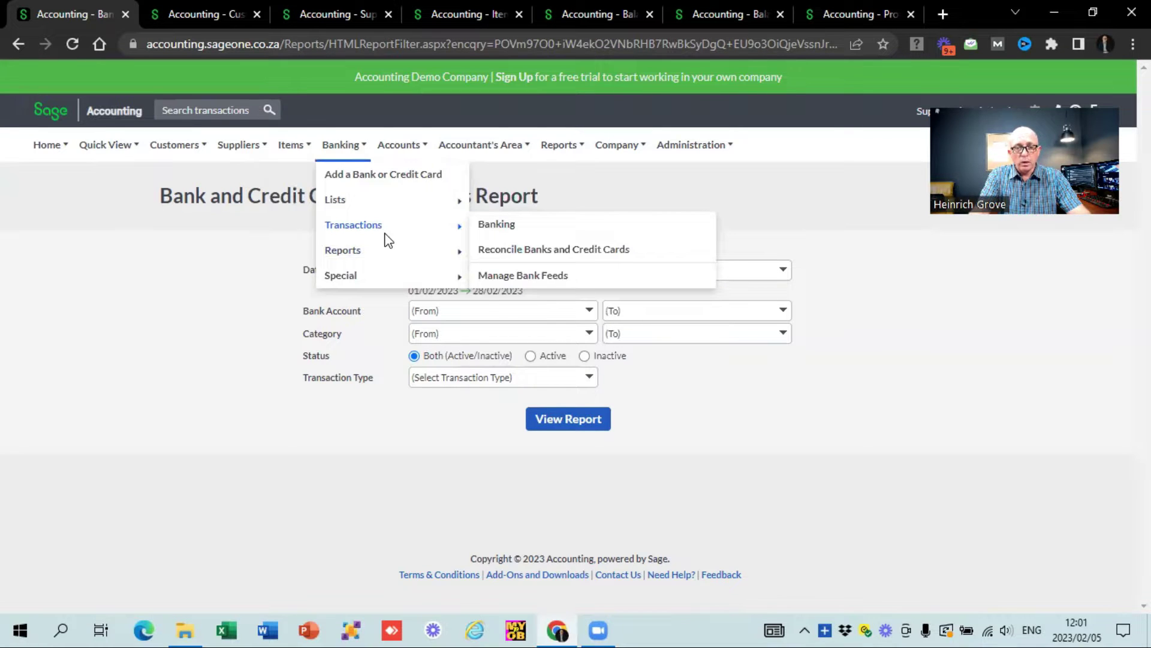
mouse_move(393, 255)
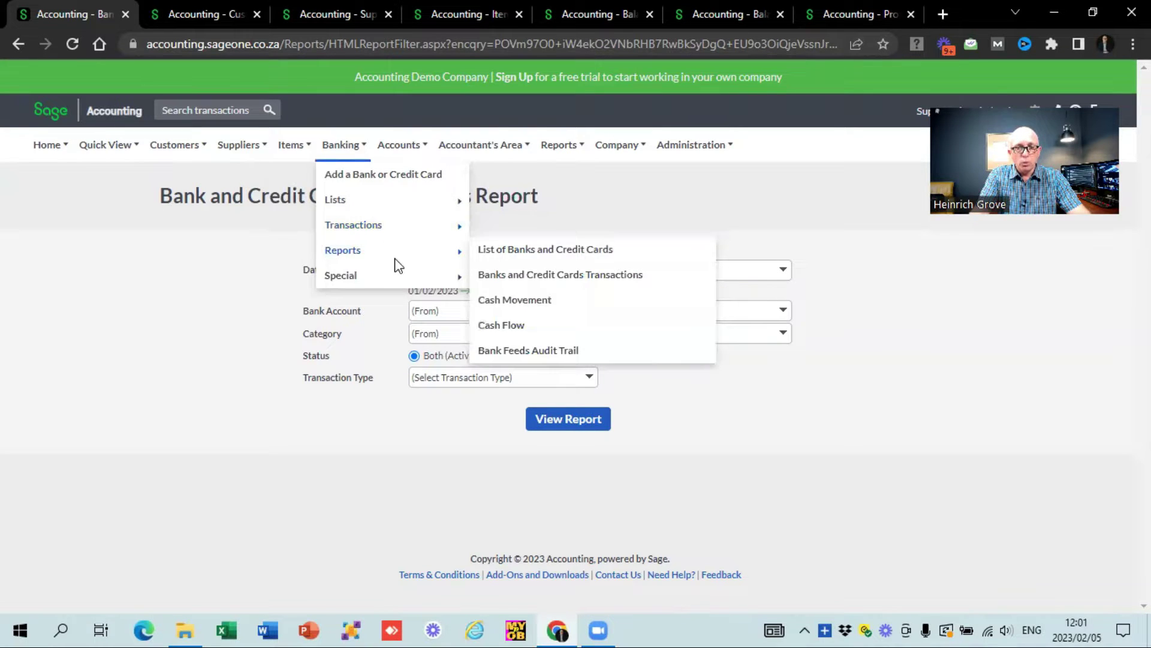
left_click(534, 282)
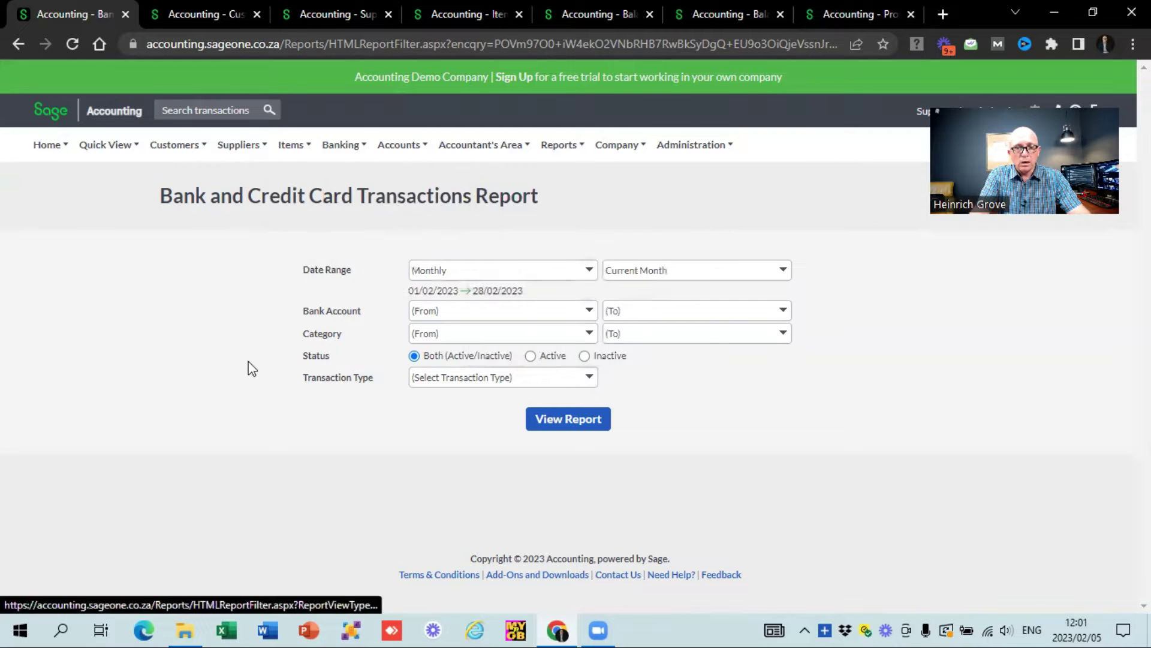
left_click(783, 271)
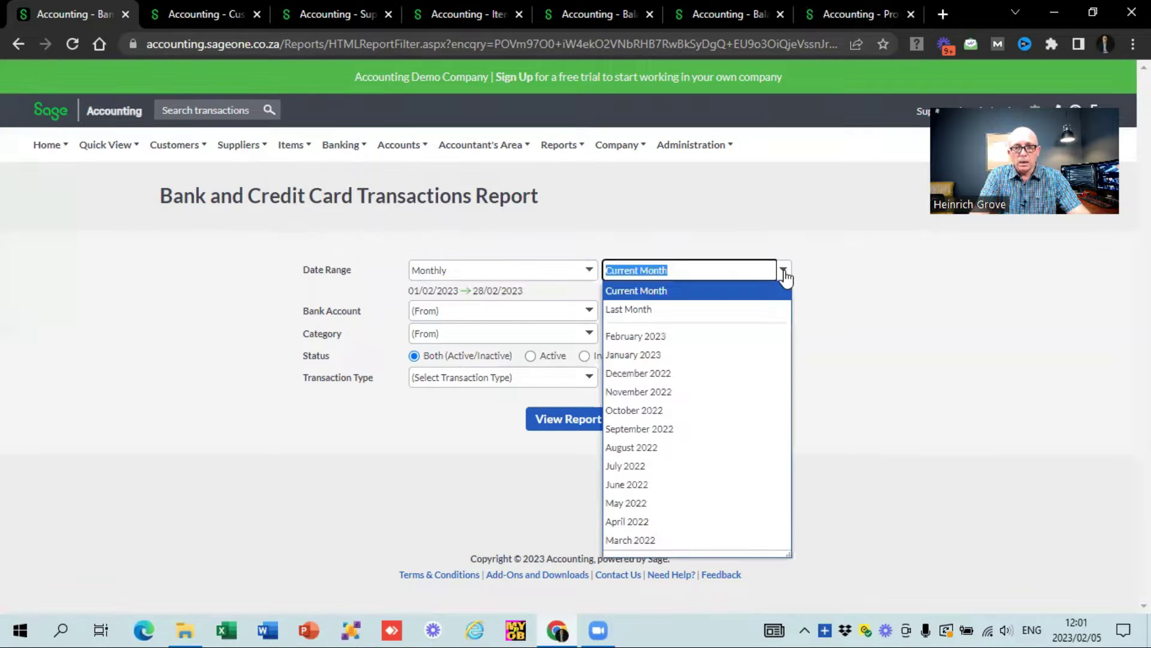
left_click(736, 358)
left_click(571, 421)
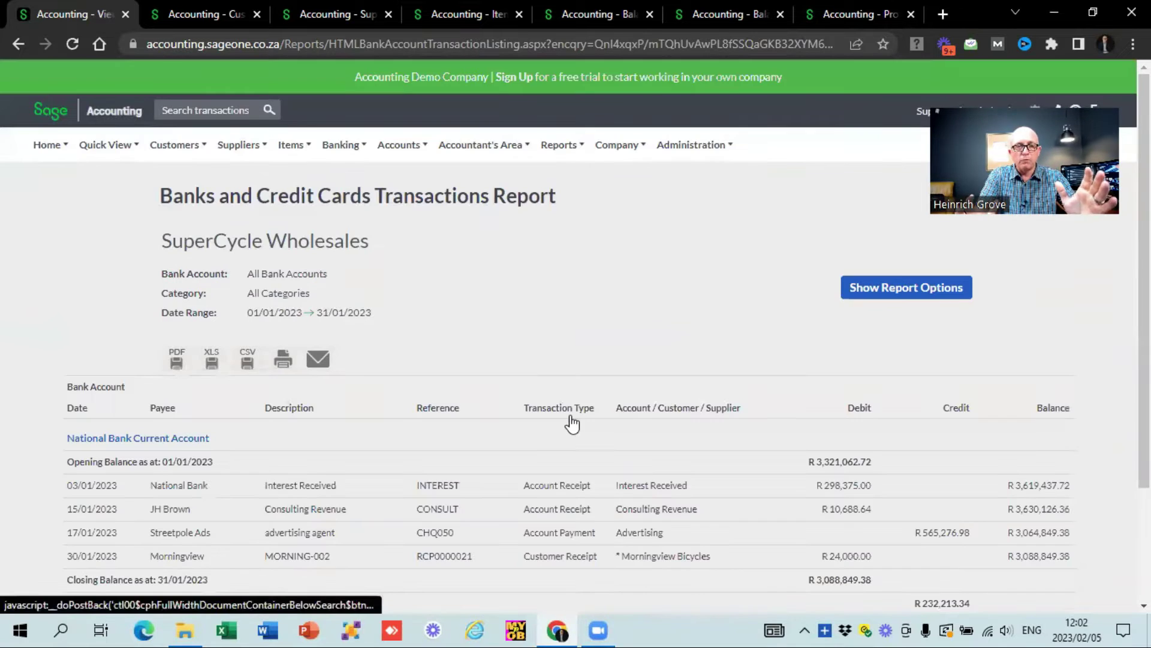
scroll(23, 354, "down", 1)
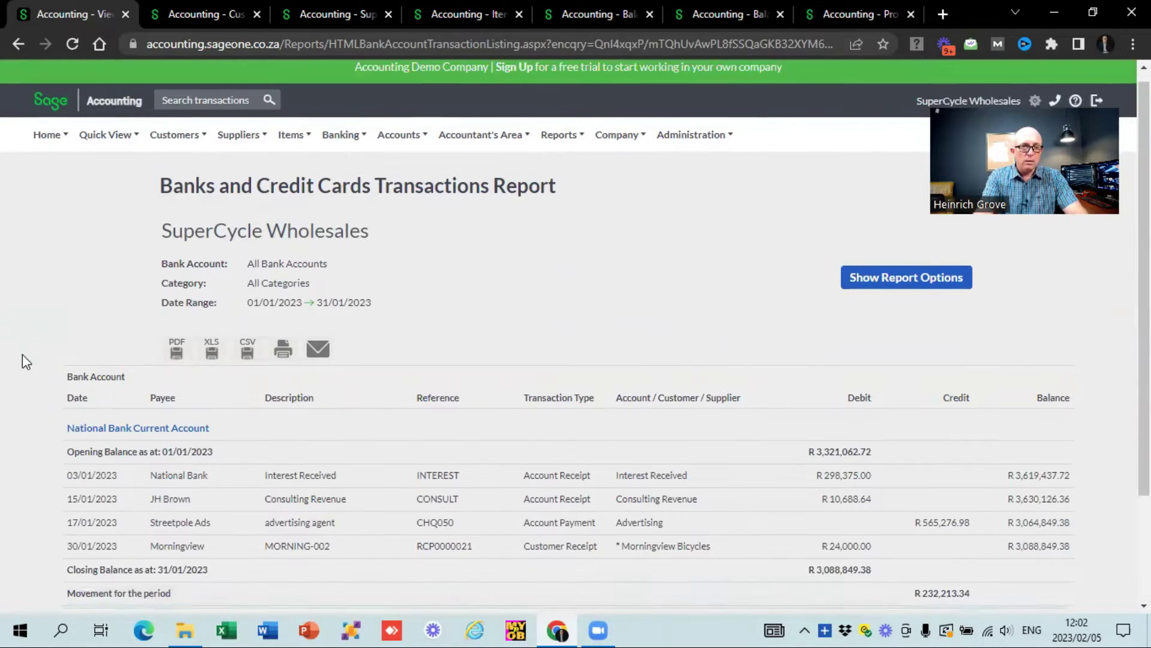
scroll(23, 353, "down", 2)
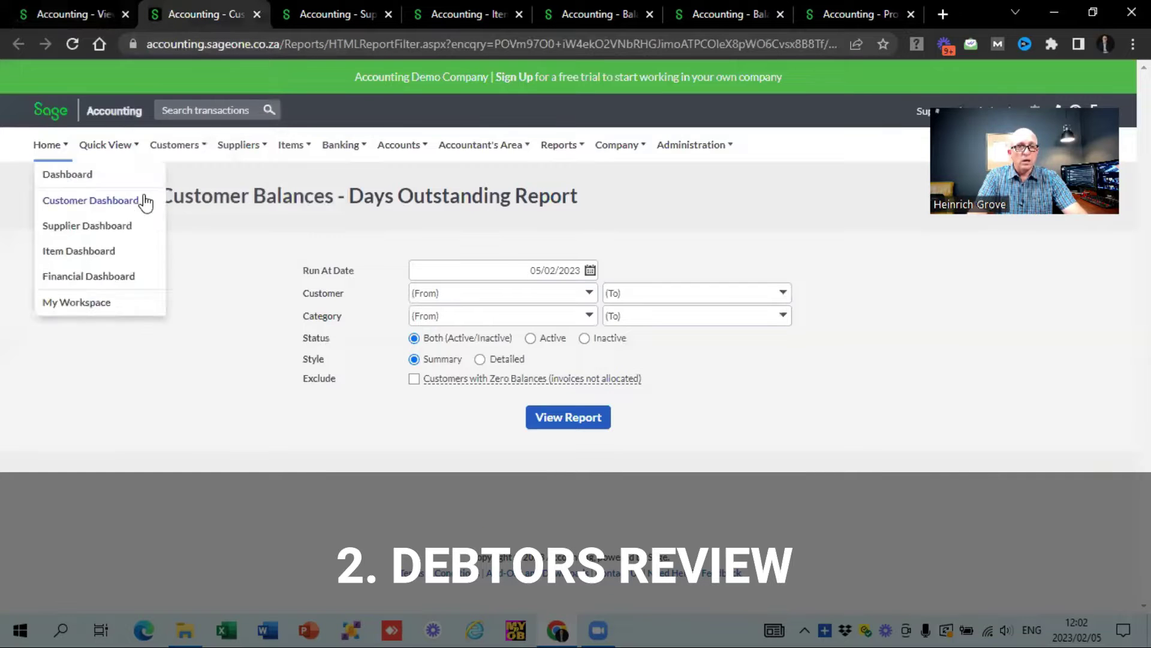
Generate the Customer Balances days-outstanding report at 05/02/2023 and check the R 32,241,042.13 grand total
mouse_move(191, 154)
mouse_move(211, 253)
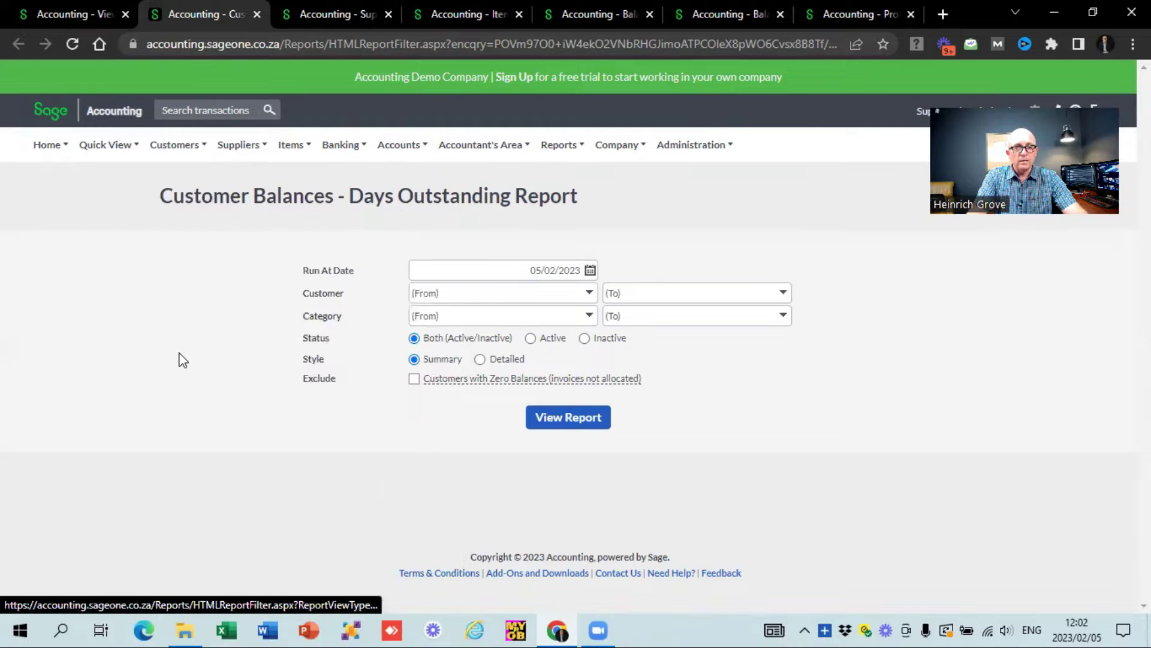
left_click(569, 420)
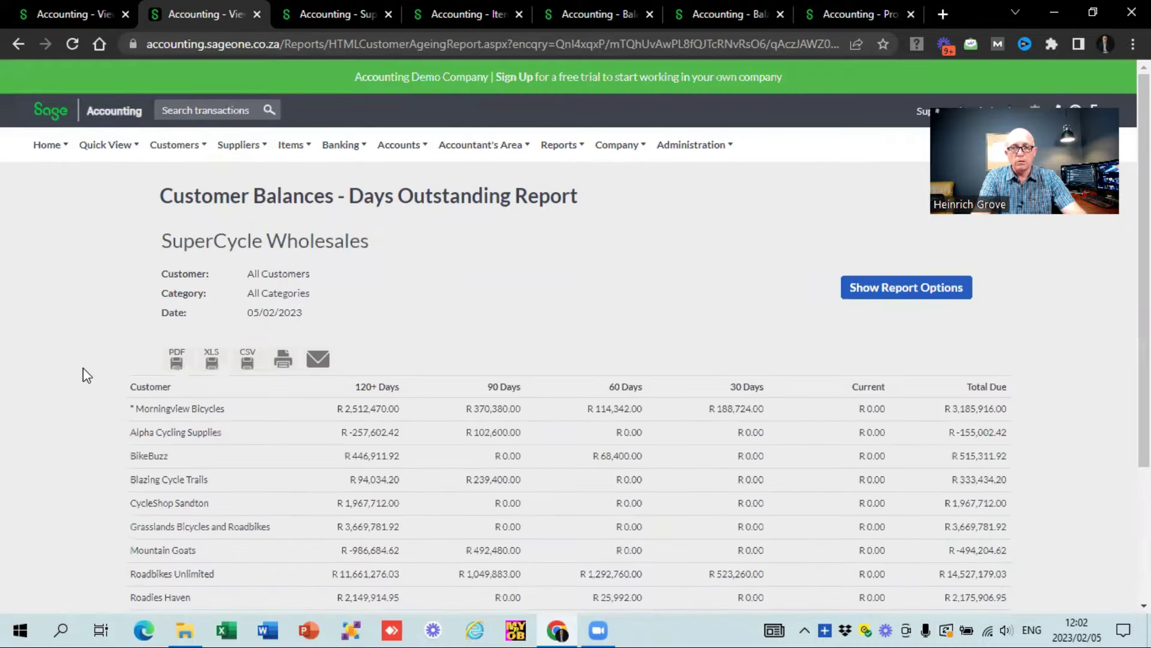
scroll(87, 375, "down", 3)
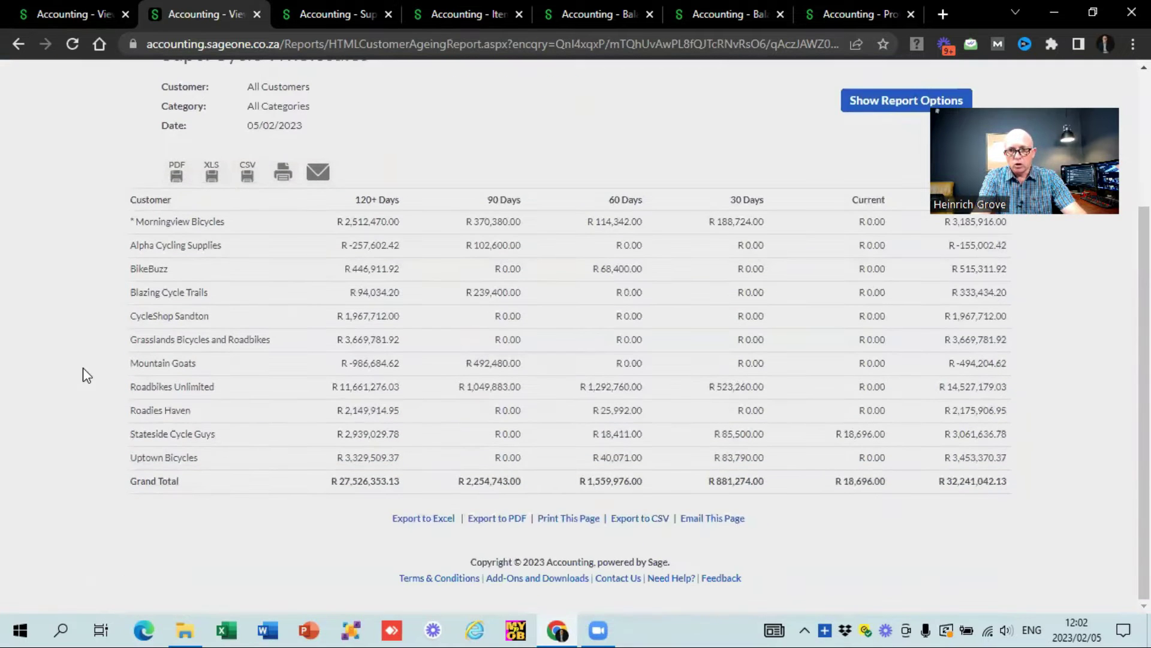
scroll(87, 375, "up", 1)
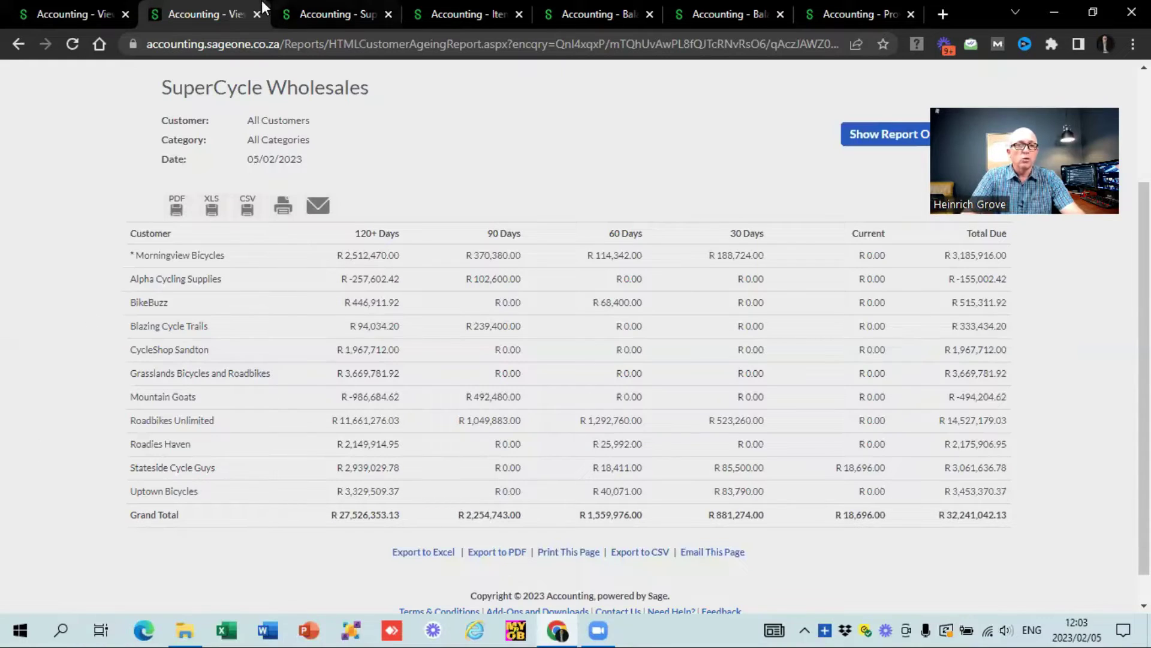
Generate the Supplier Balances days-outstanding report and check its R 40,109,894.56 grand total
left_click(324, 15)
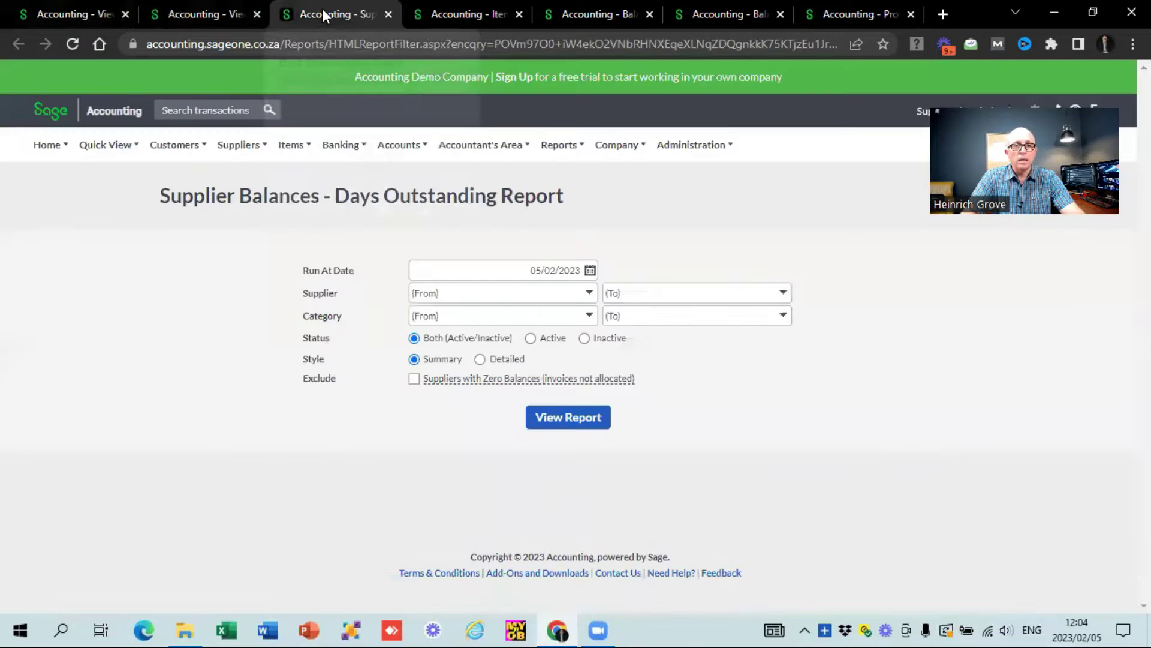
left_click(265, 147)
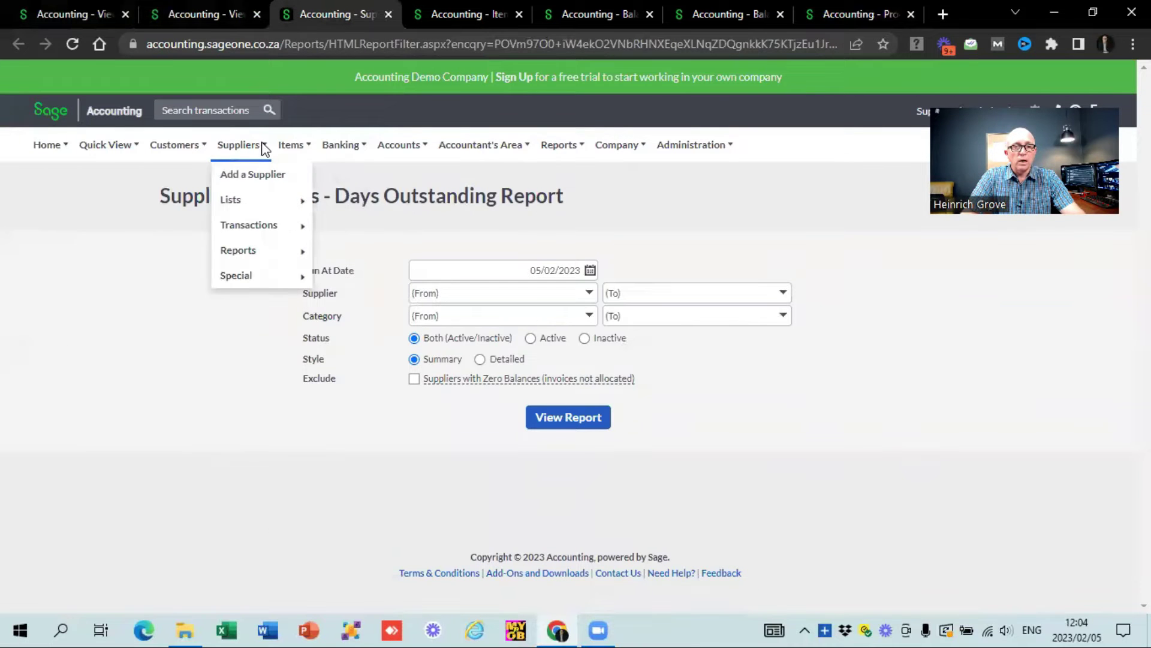
mouse_move(266, 255)
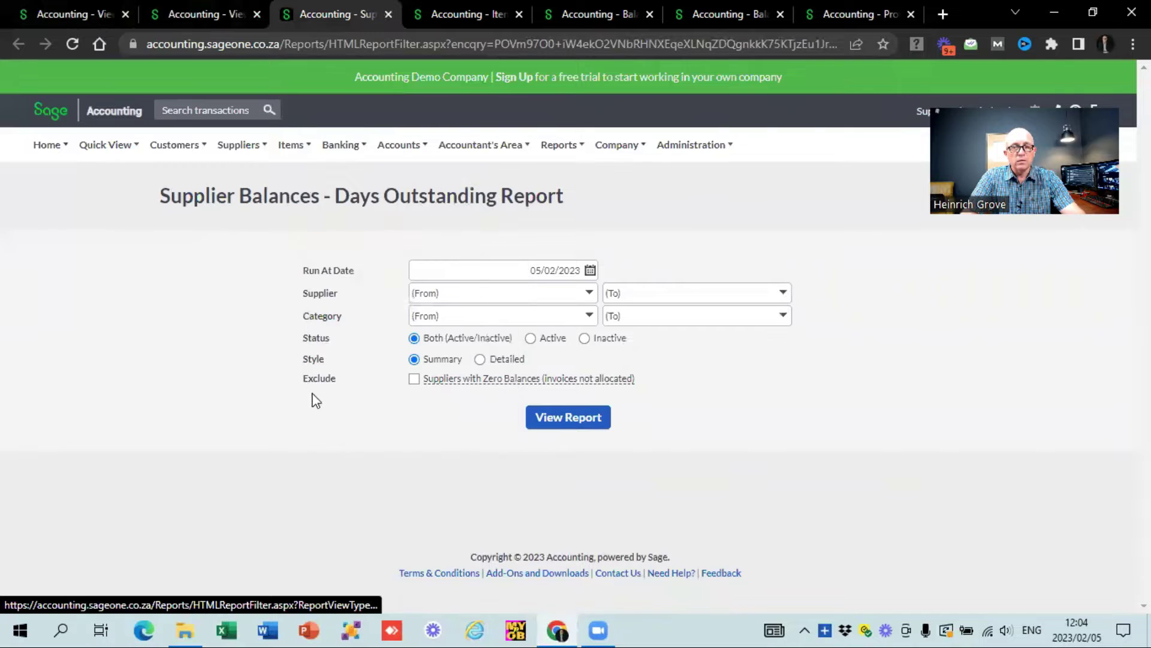
left_click(564, 420)
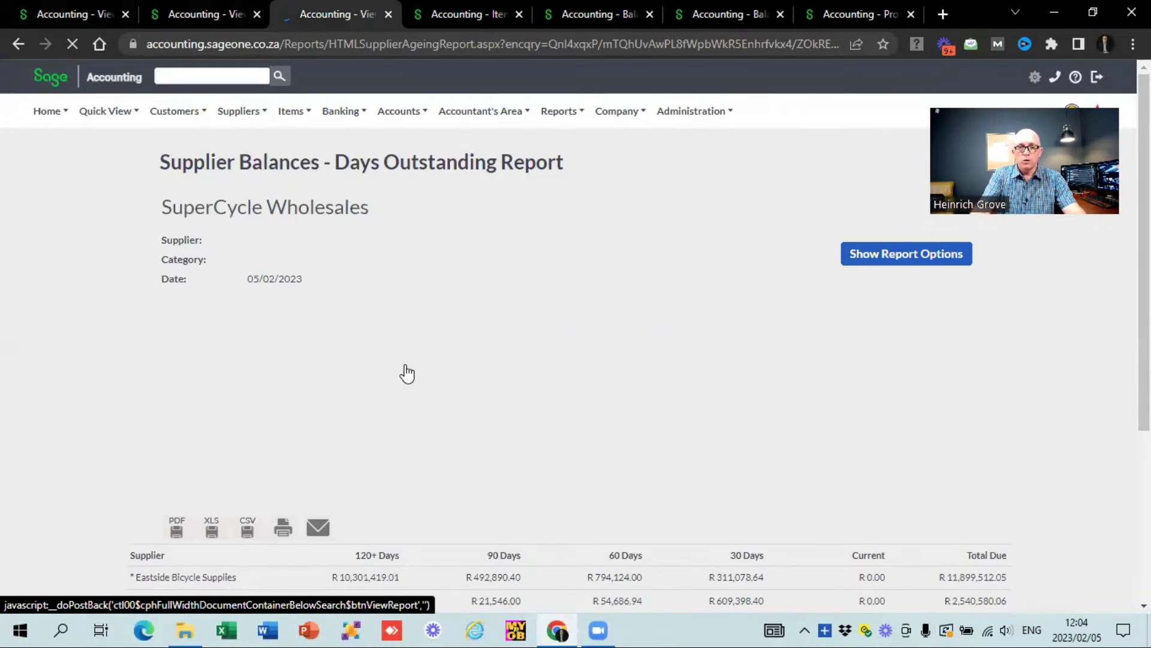
scroll(73, 410, "down", 1)
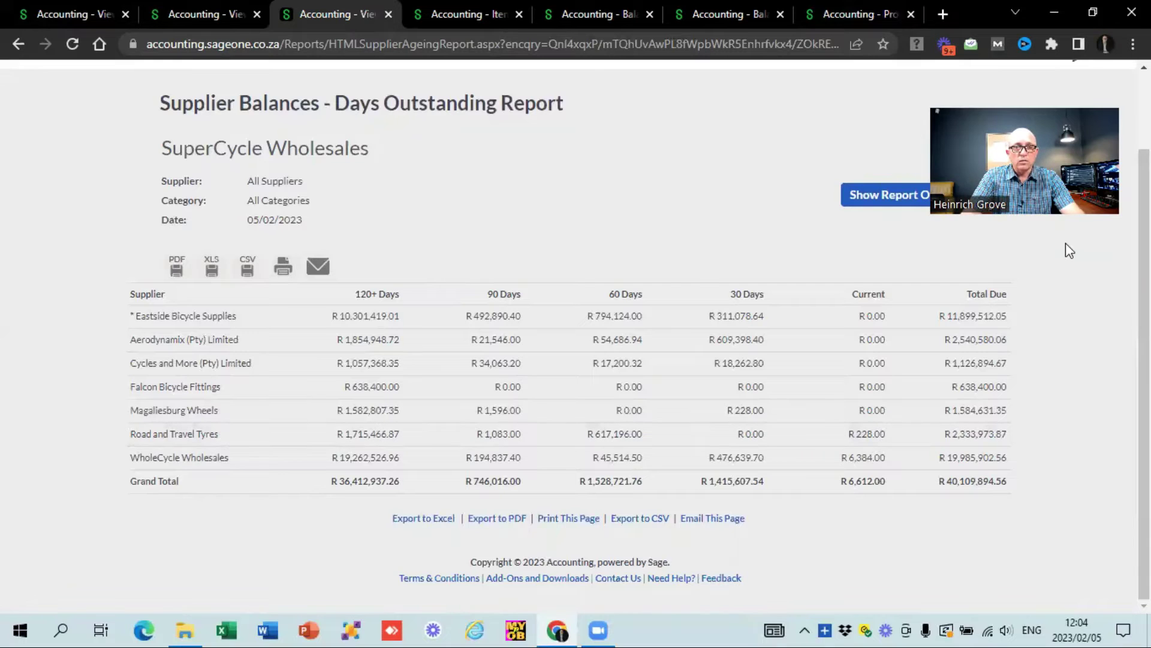
Generate the item valuation report showing R 8,862,713.76 stock, then open the Balance Sheet date picker
left_click(459, 8)
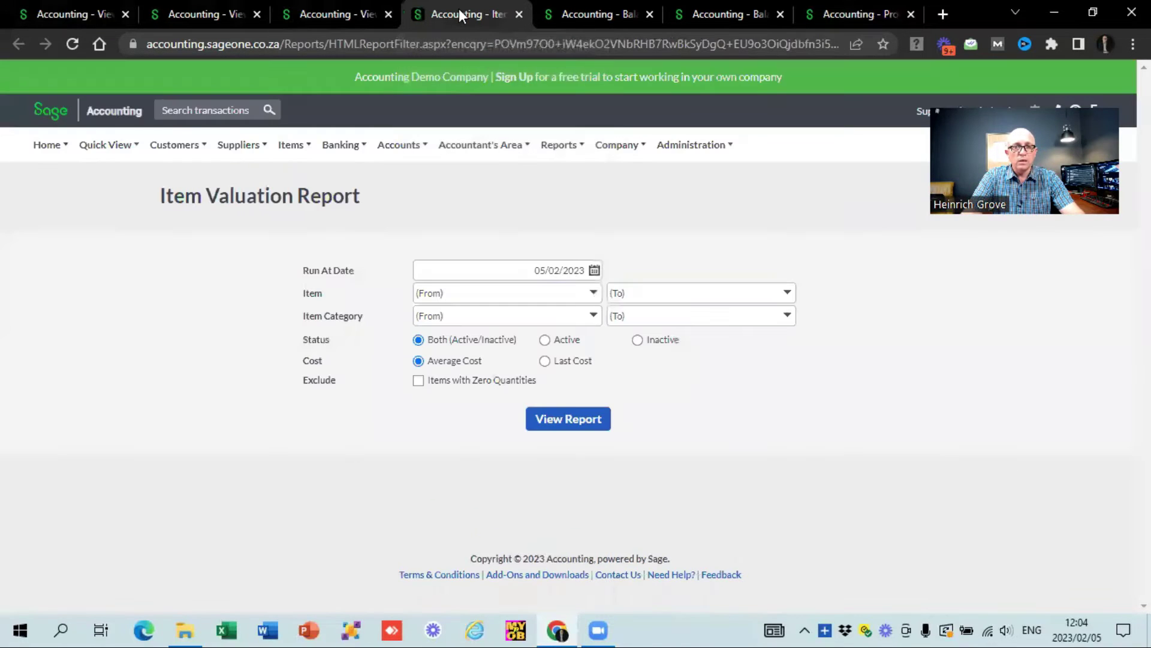
mouse_move(305, 155)
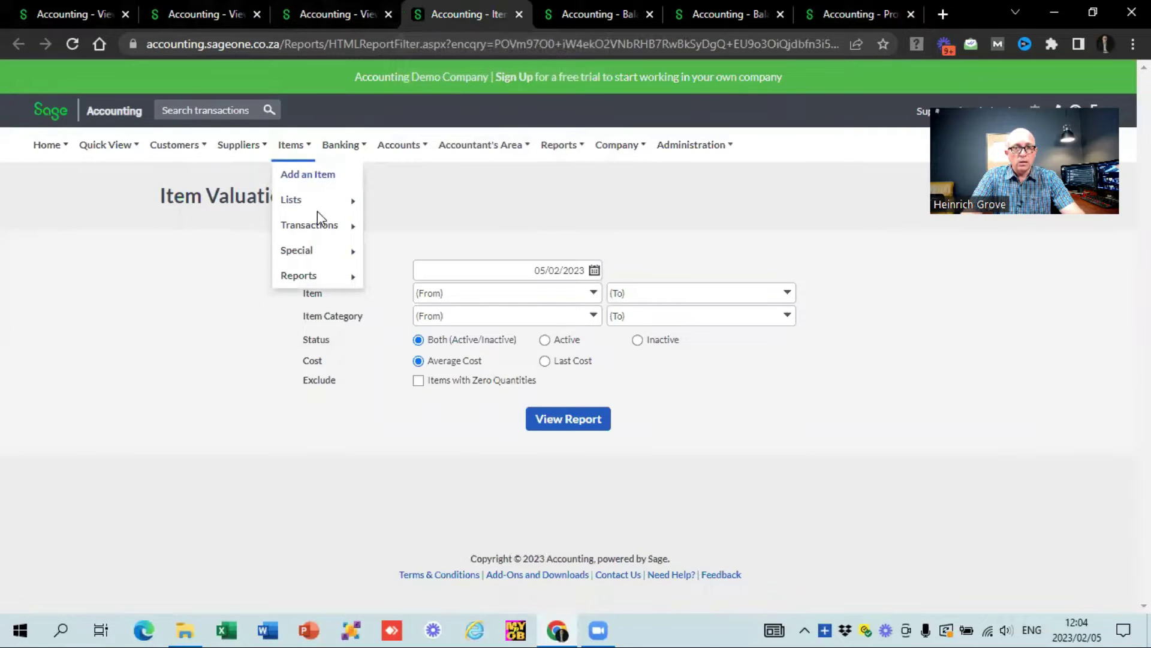
mouse_move(331, 279)
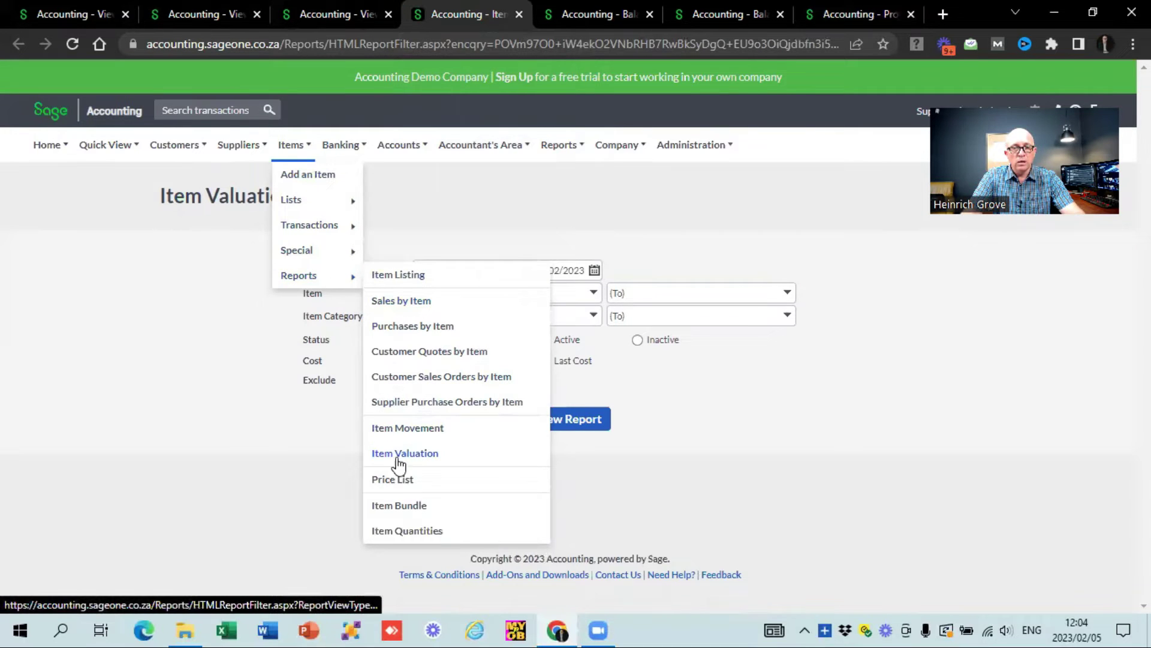
left_click(581, 420)
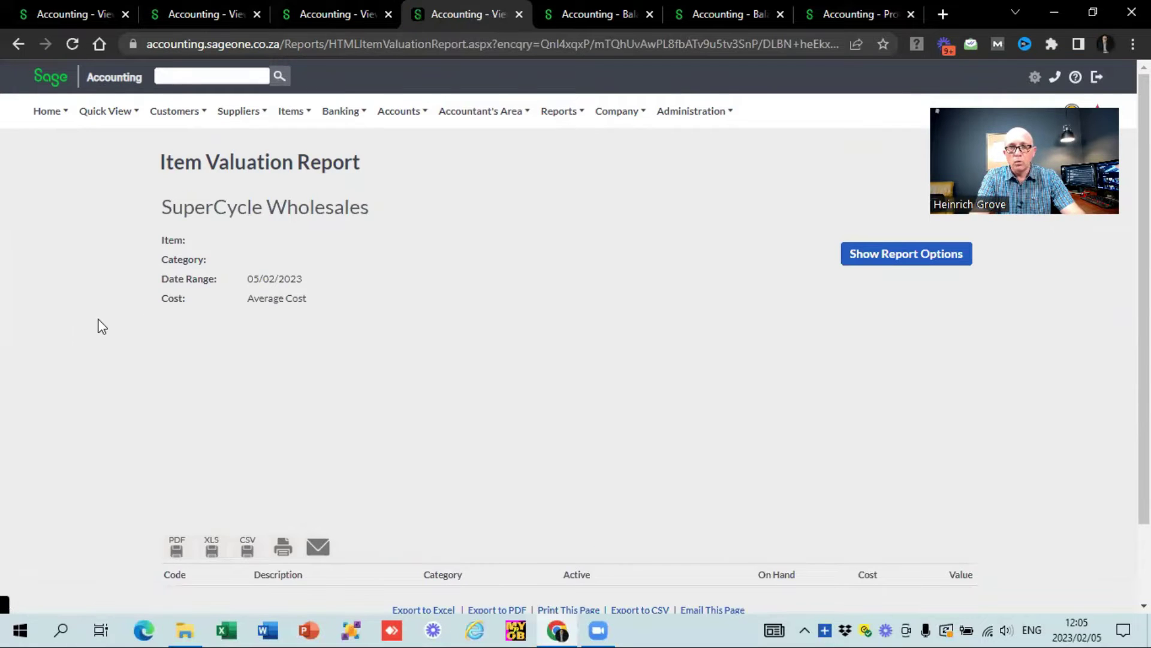
scroll(99, 326, "down", 2)
scroll(101, 327, "down", 2)
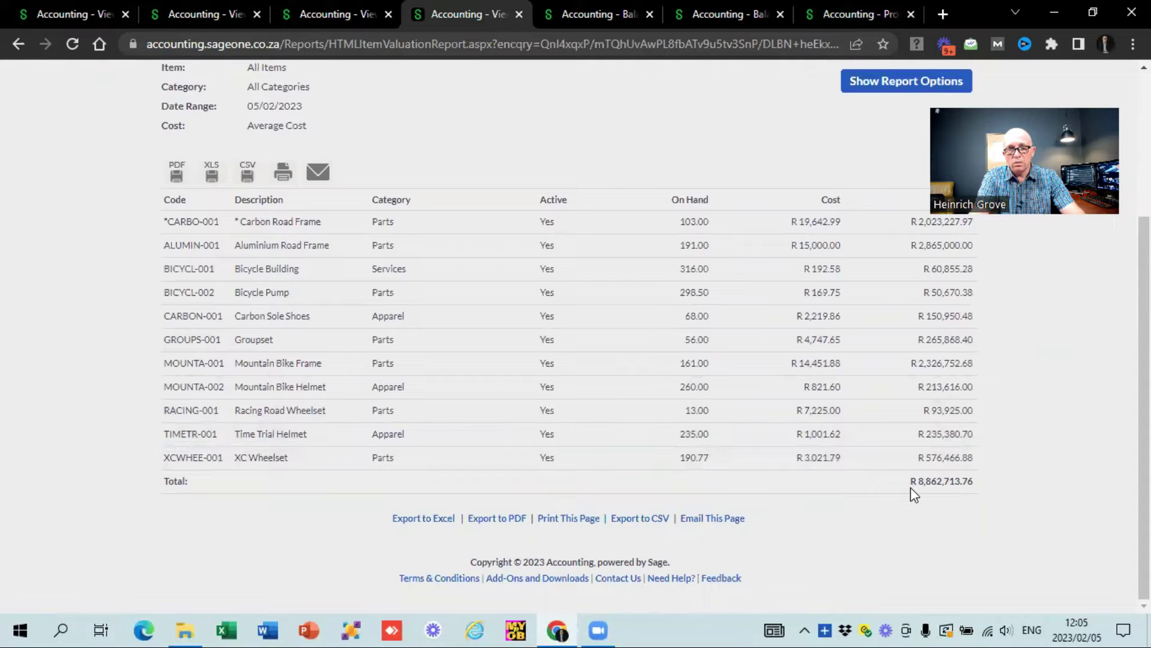
scroll(914, 498, "up", 1)
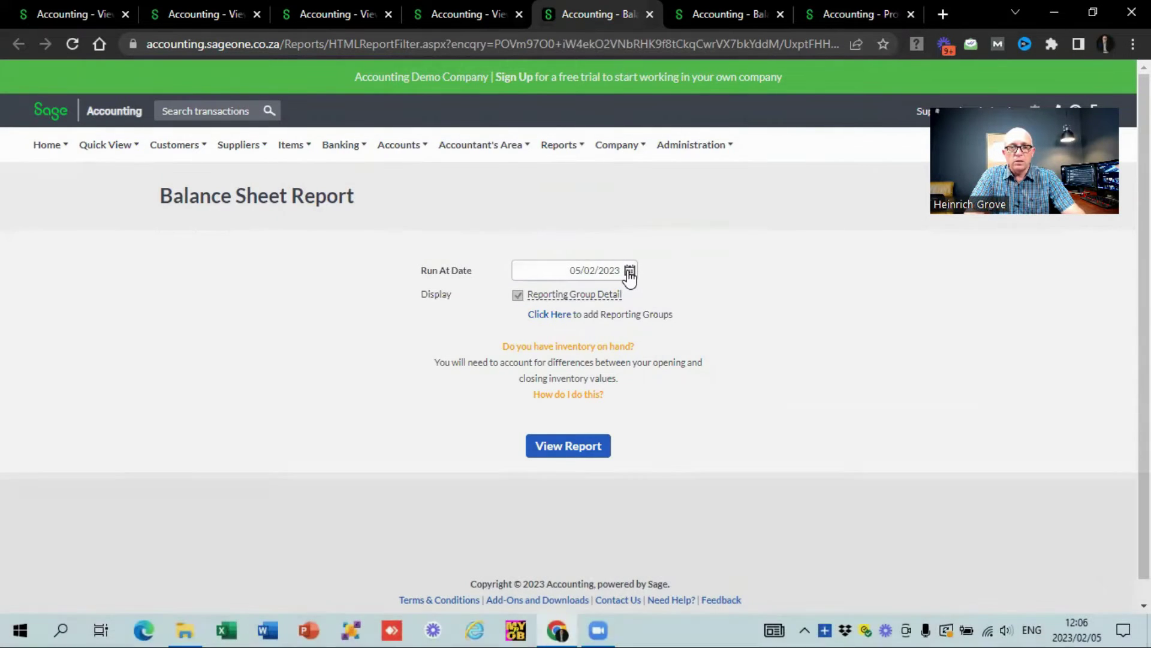
left_click(627, 271)
Run the balance sheet as at 31/01/2022
left_click(519, 292)
left_click(519, 292)
left_click(519, 292)
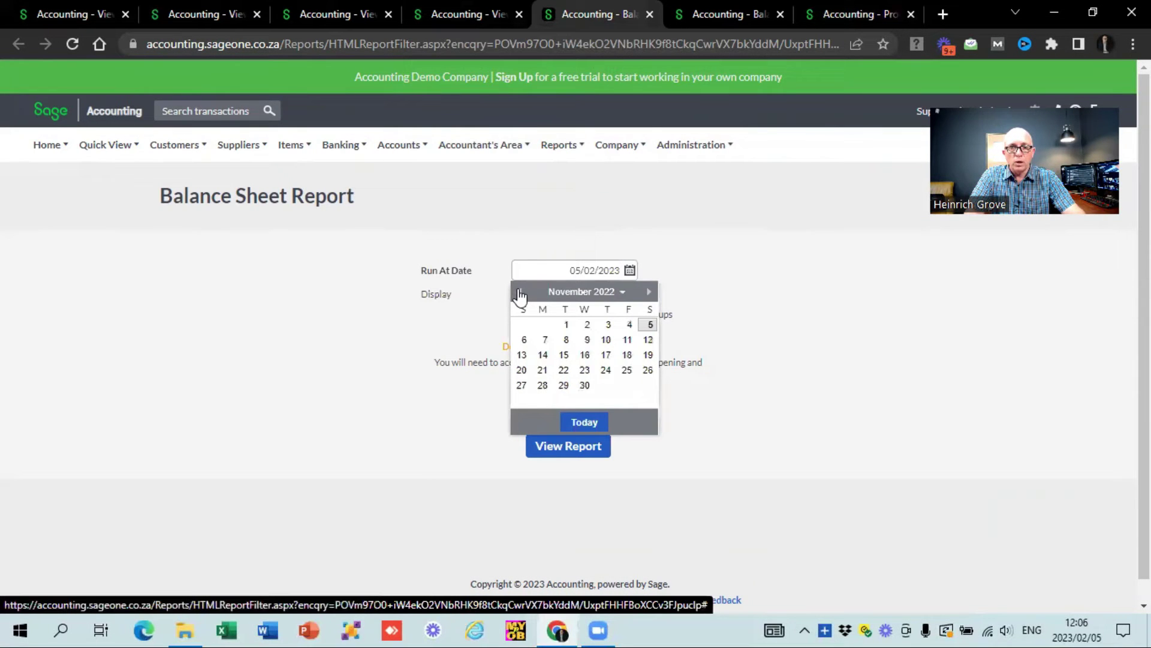
left_click(519, 292)
left_click(519, 292)
left_click(520, 292)
left_click(519, 292)
left_click(519, 292)
left_click(519, 292)
left_click(520, 292)
left_click(519, 292)
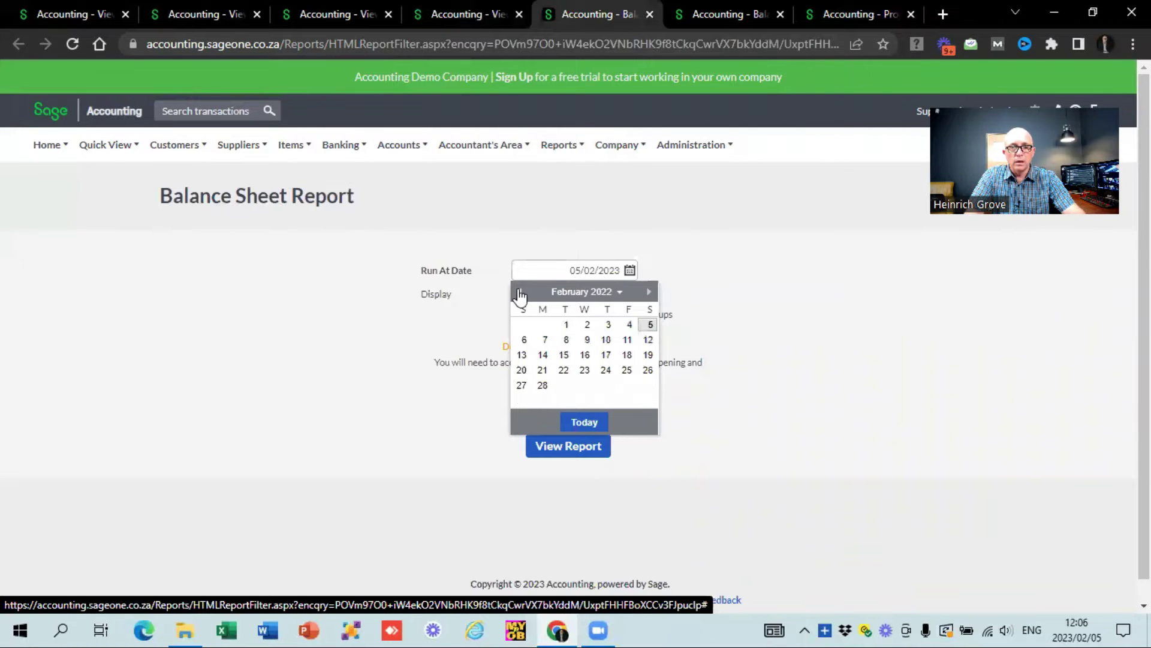
left_click(519, 292)
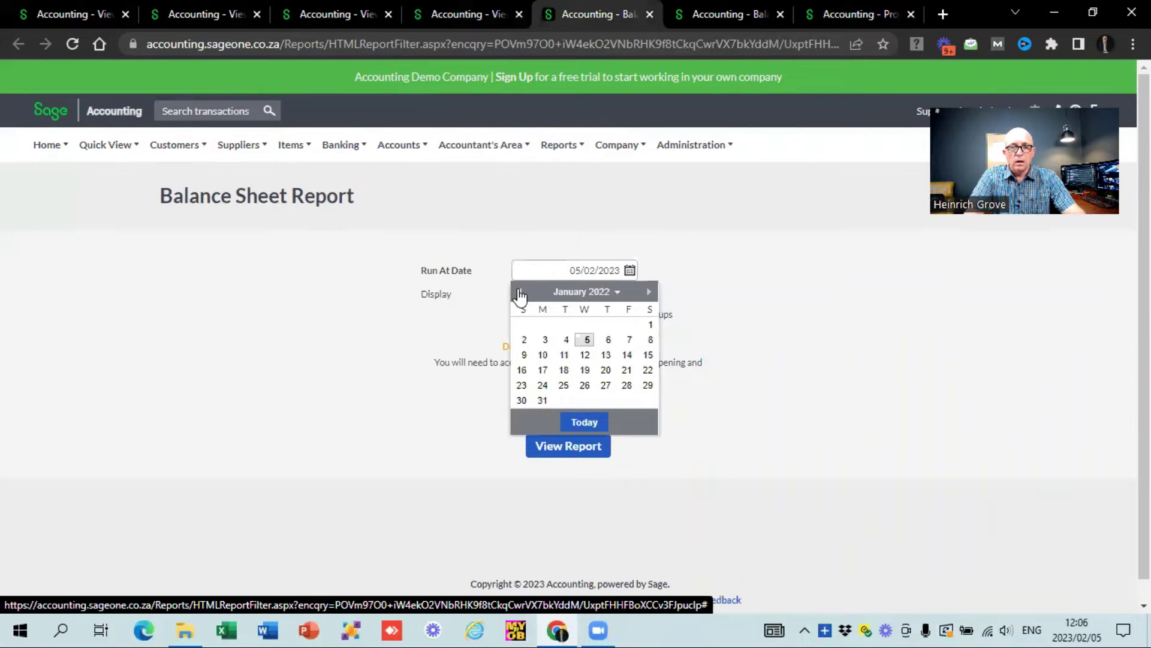
left_click(542, 400)
left_click(568, 446)
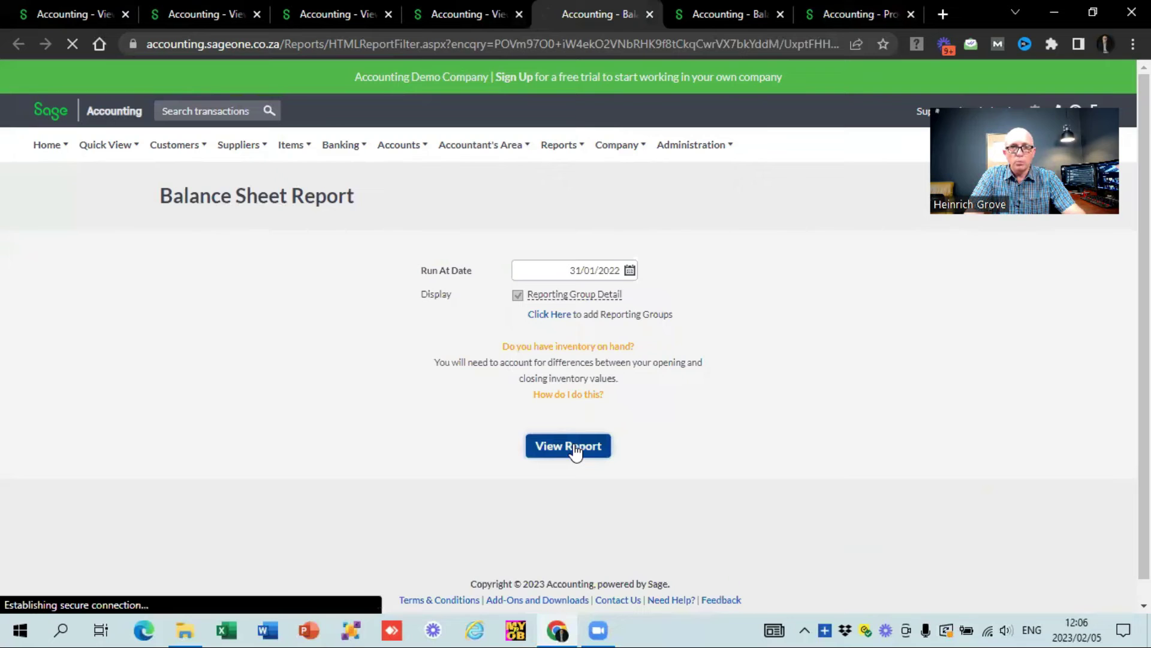
Run a second balance sheet as at 31/01/2023 in the other tab, then return to the 2022 one
left_click(745, 14)
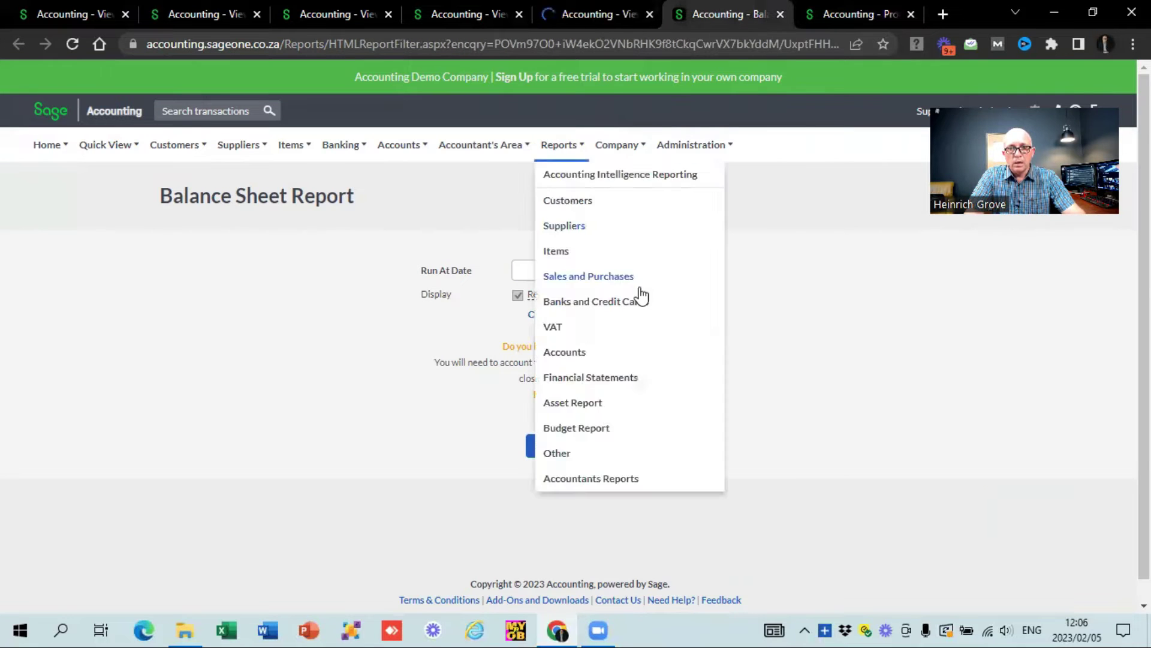
left_click(630, 272)
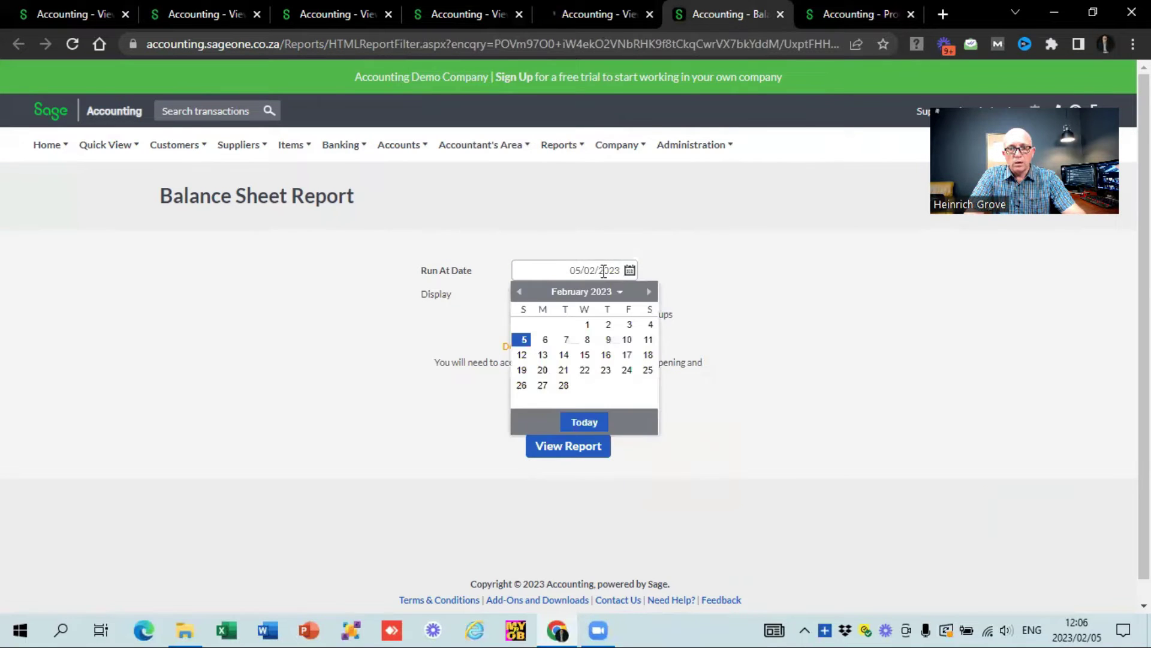
left_click(521, 291)
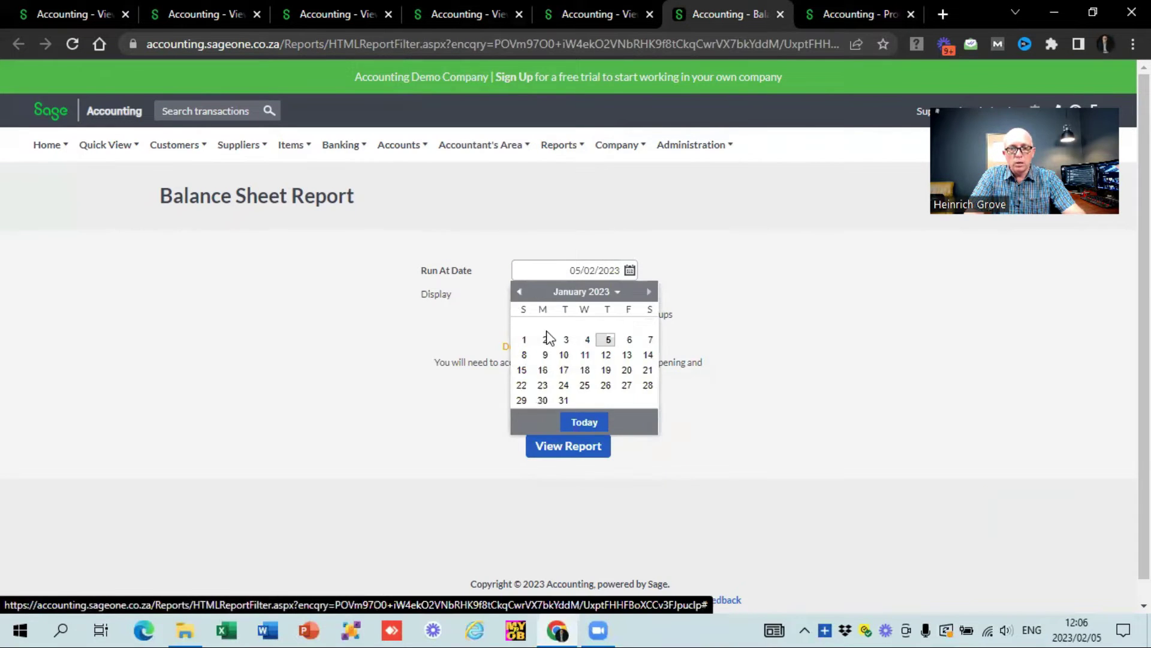
left_click(563, 400)
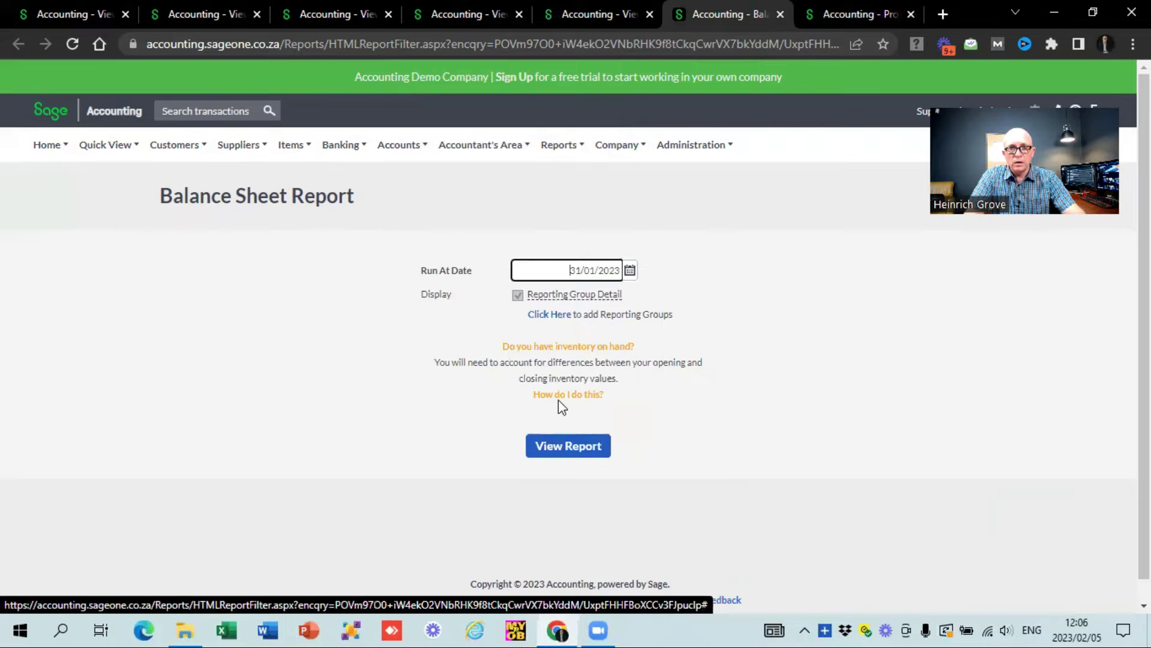
left_click(569, 451)
left_click(598, 12)
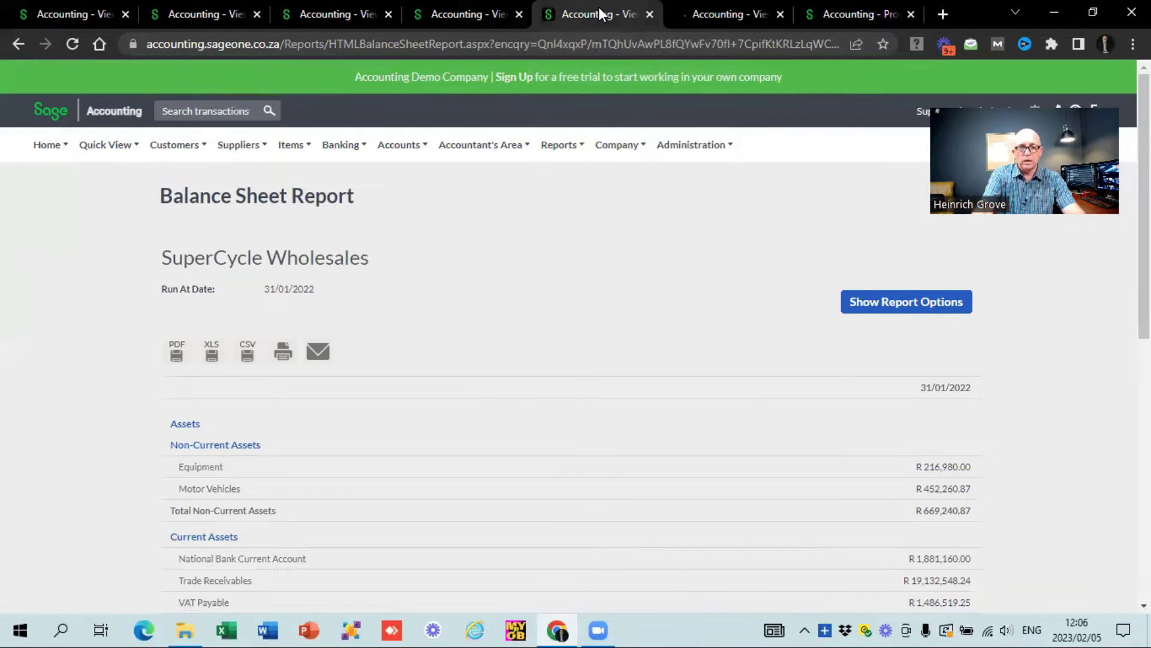
Scroll through the 31/01/2022 and 31/01/2023 balance sheets to compare them
scroll(58, 412, "down", 3)
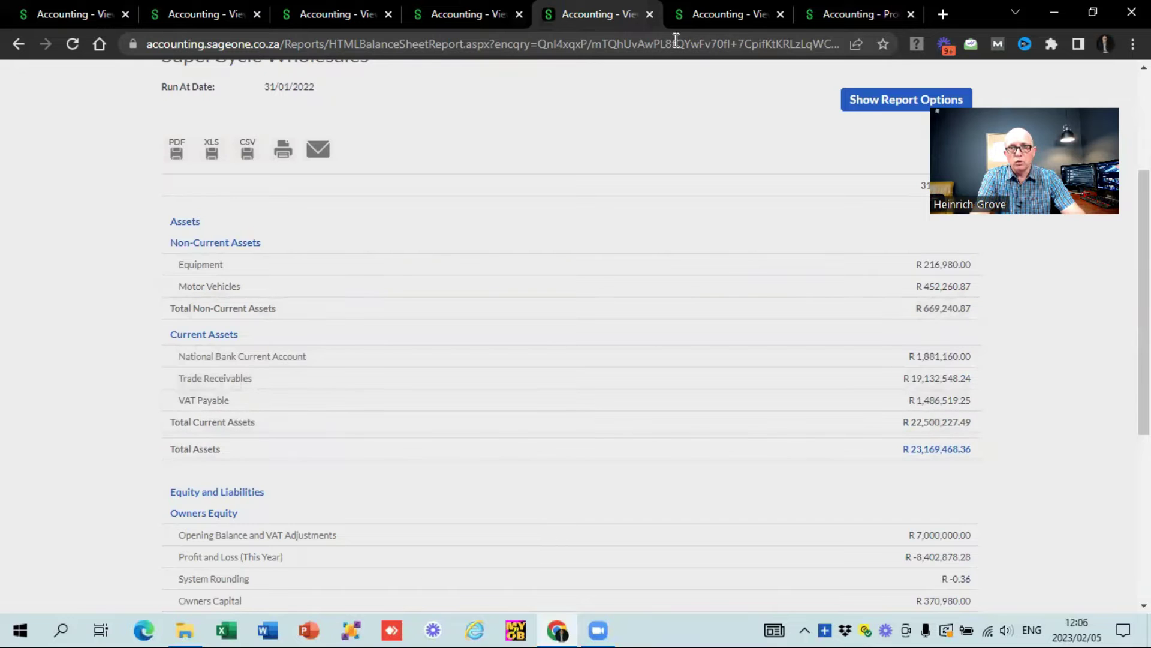
left_click(709, 9)
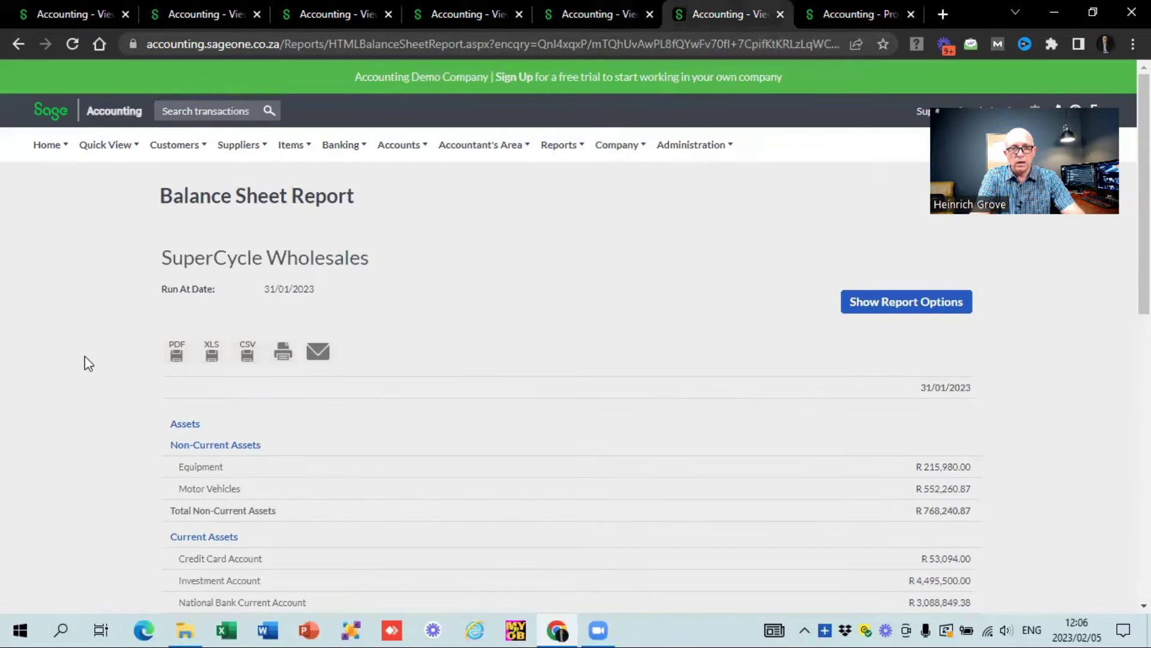
scroll(84, 355, "down", 3)
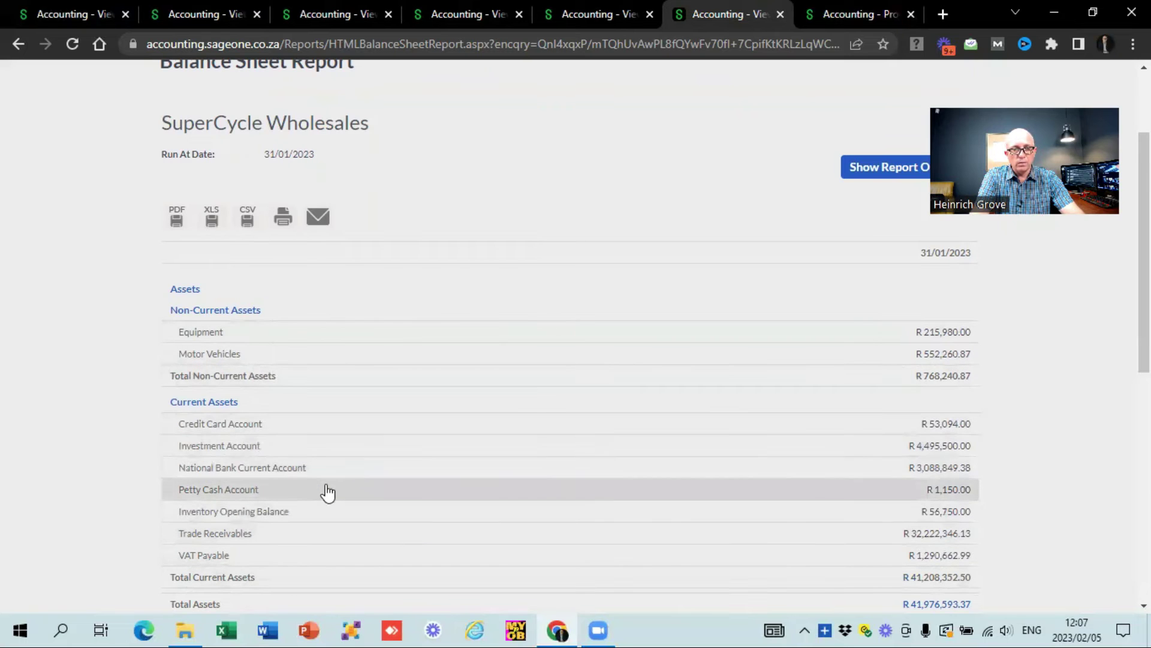
scroll(81, 431, "down", 6)
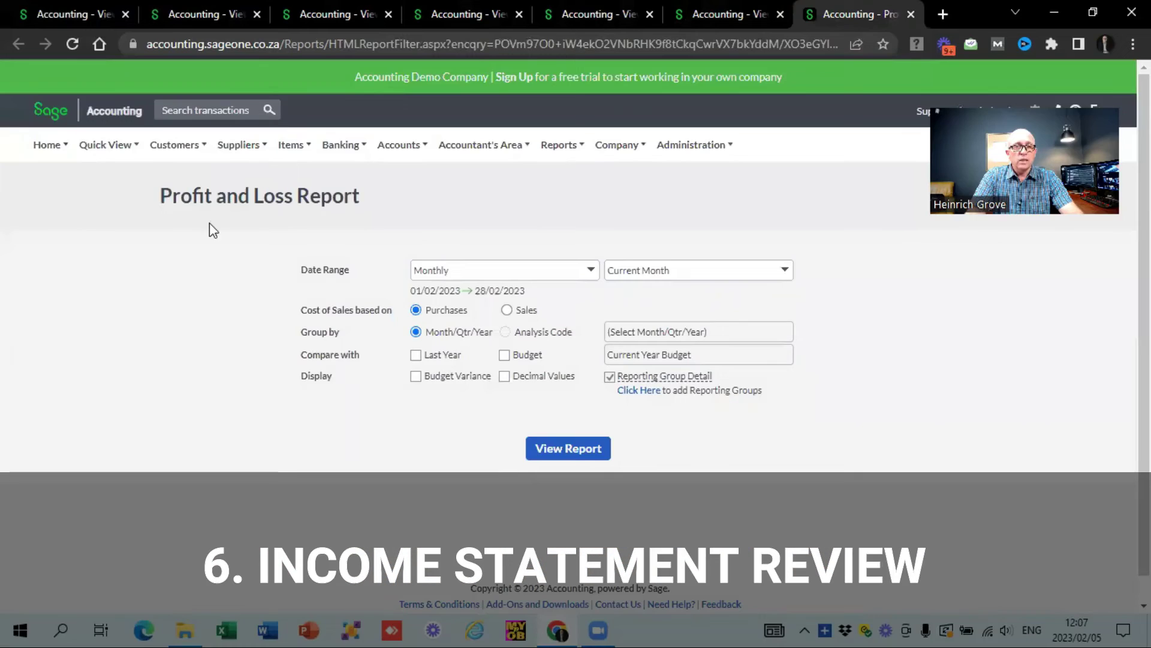
Run the management Profit and Loss report for Year to Date (01/03/2022–05/02/2023), grouped by month
left_click(498, 145)
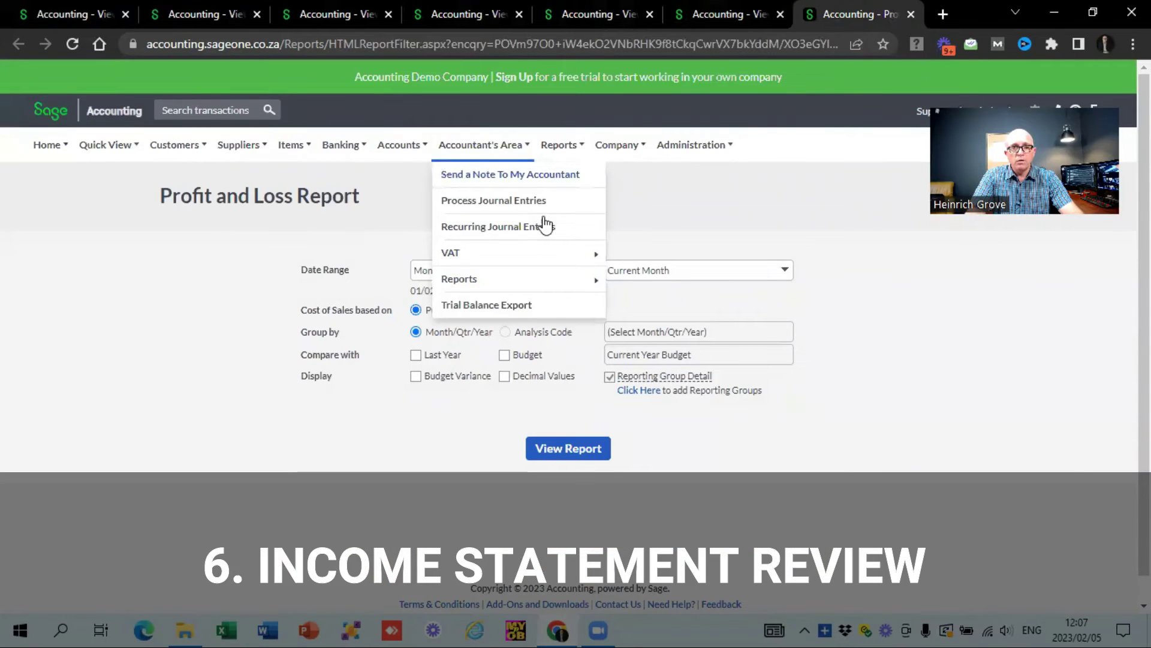
mouse_move(577, 280)
mouse_move(683, 280)
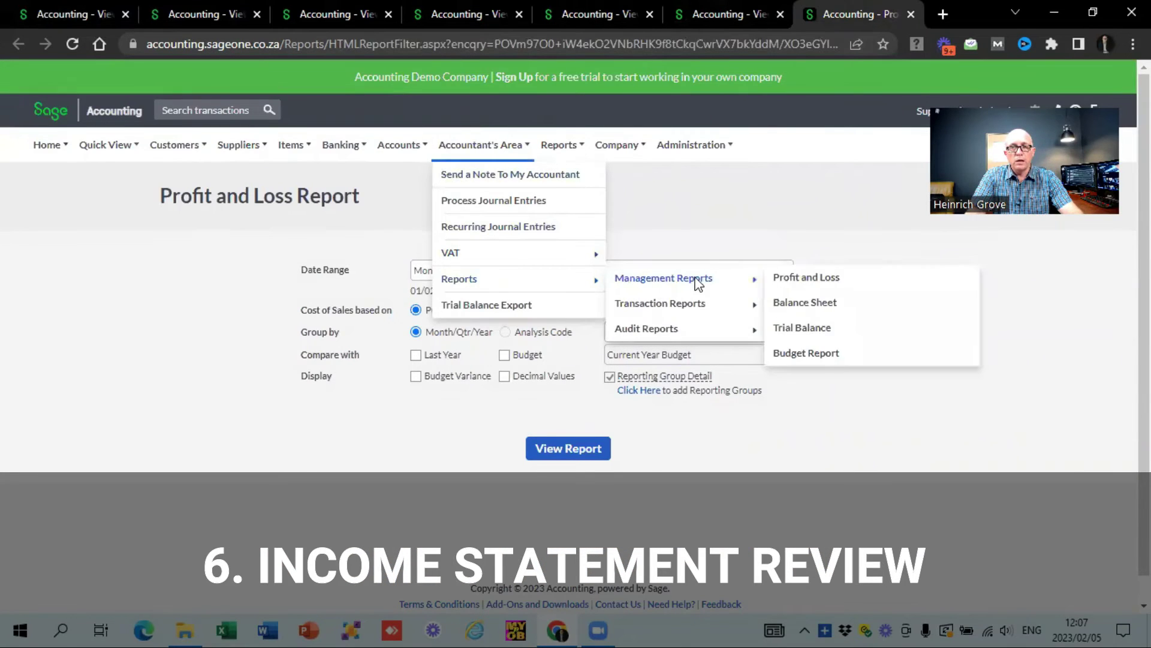
left_click(810, 278)
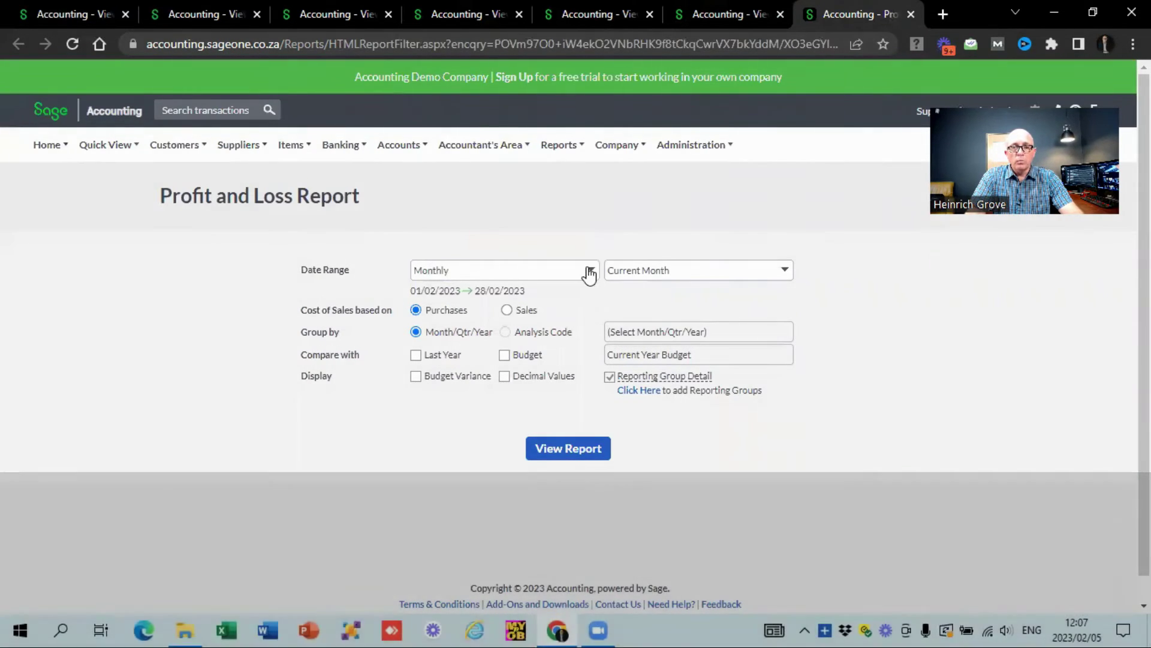
left_click(589, 271)
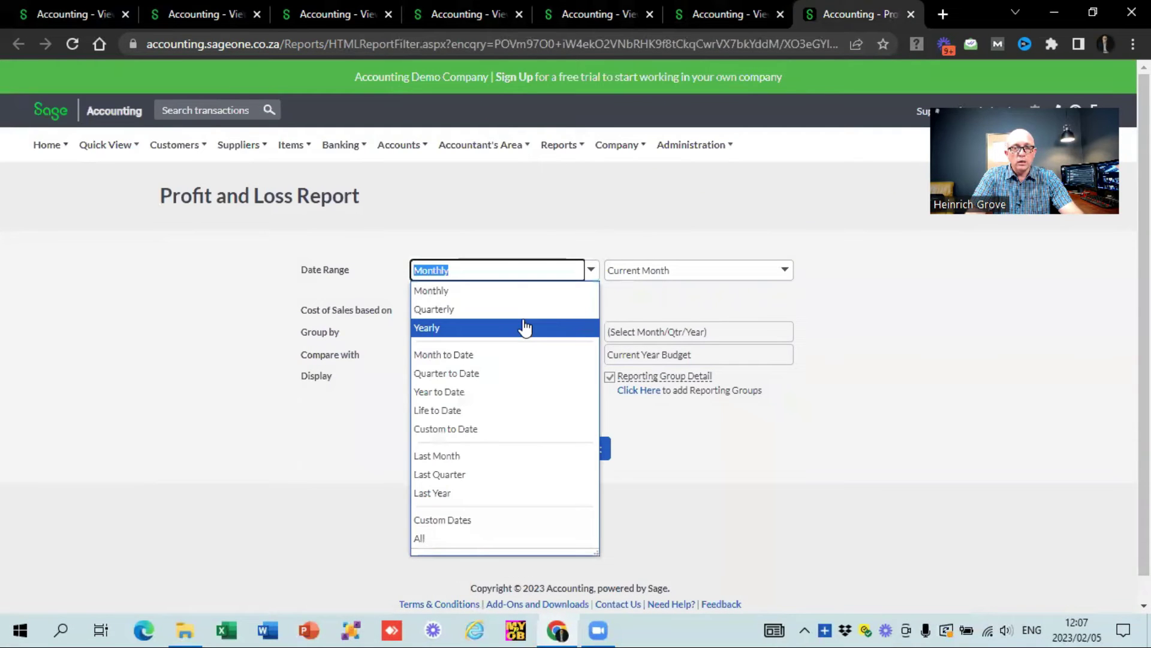
left_click(536, 392)
left_click(786, 338)
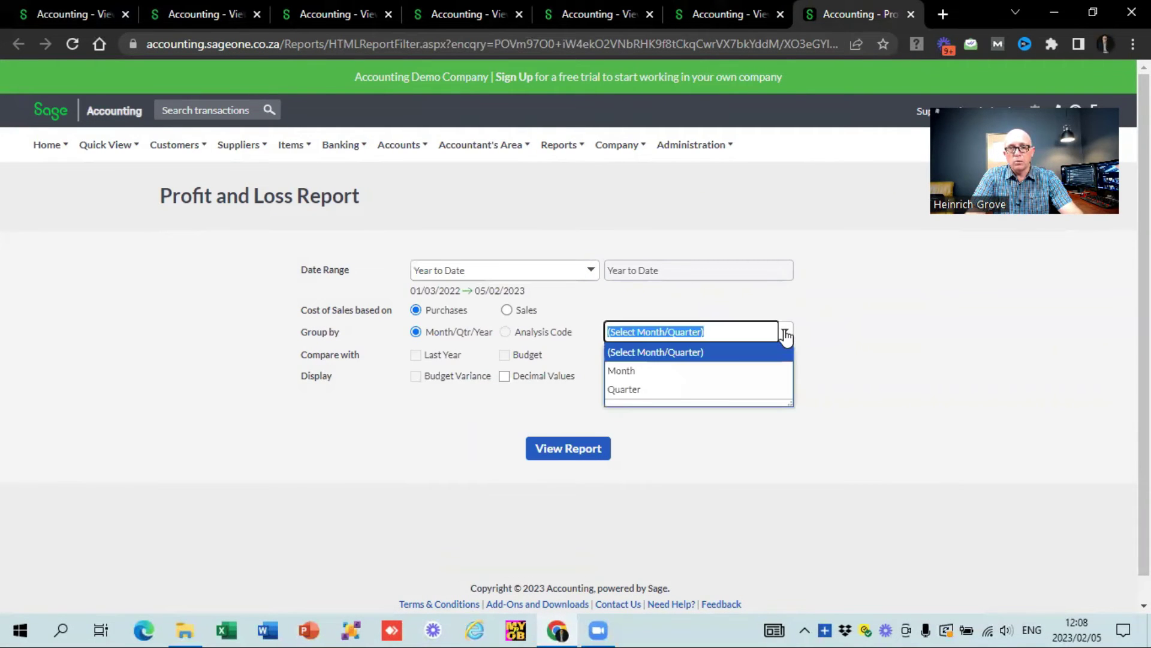
left_click(729, 371)
left_click(574, 459)
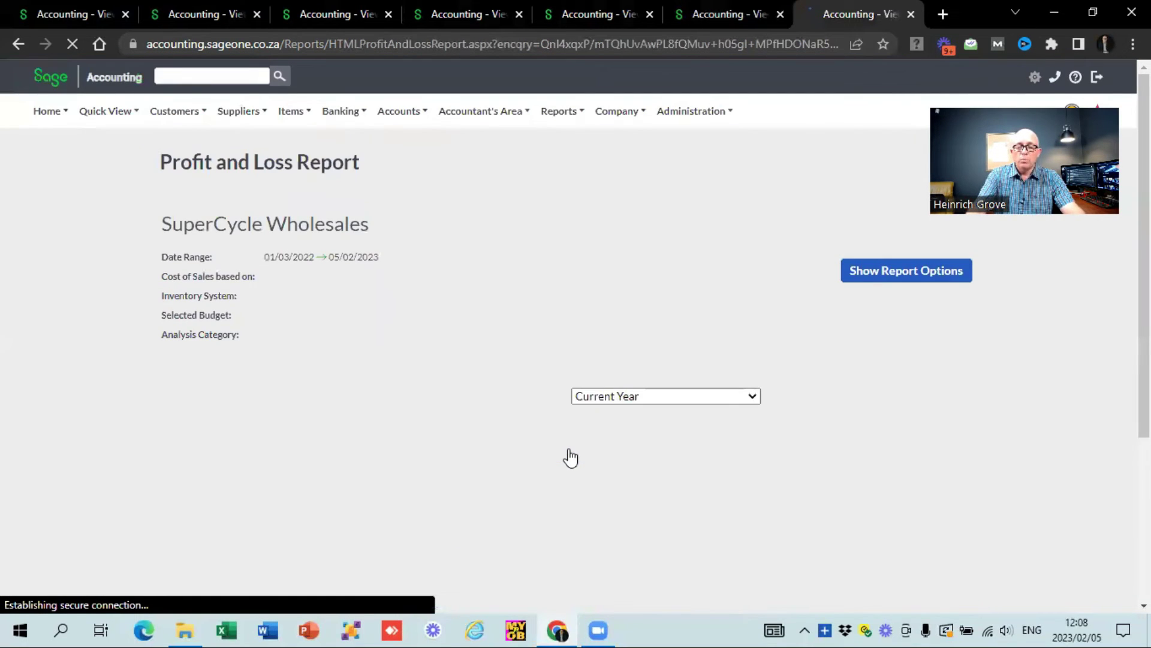
Scroll the monthly Profit and Loss from Sales down to Net Profit, noting March's -1,577,228 net loss
scroll(3, 372, "down", 5)
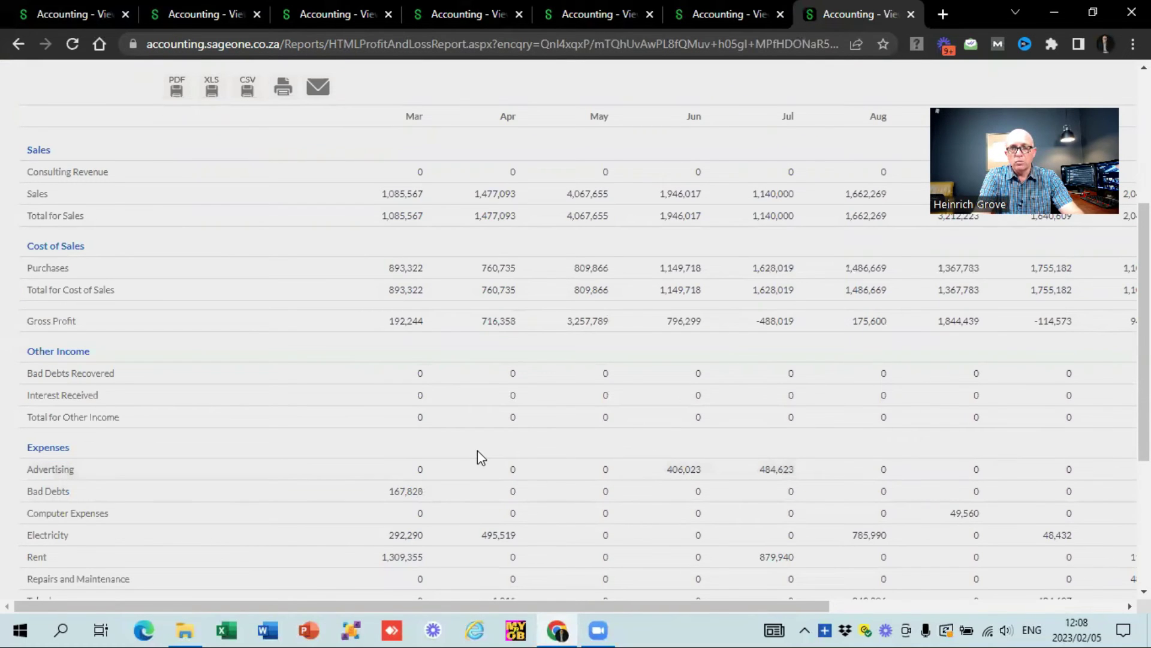
scroll(478, 450, "down", 3)
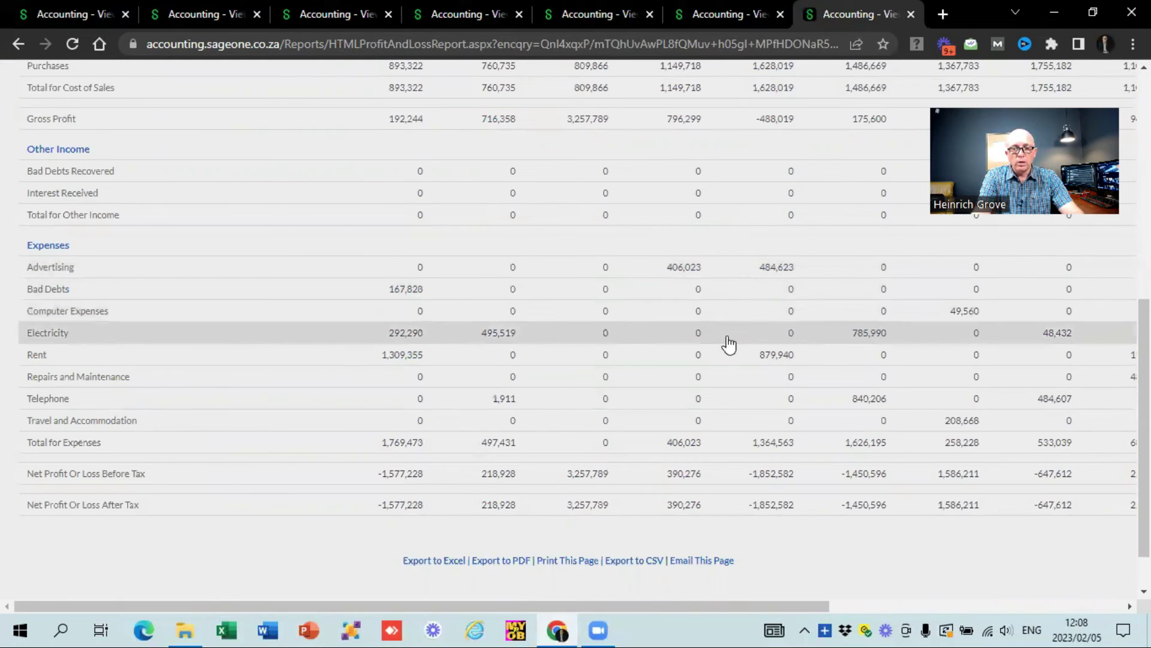
scroll(820, 369, "down", 1)
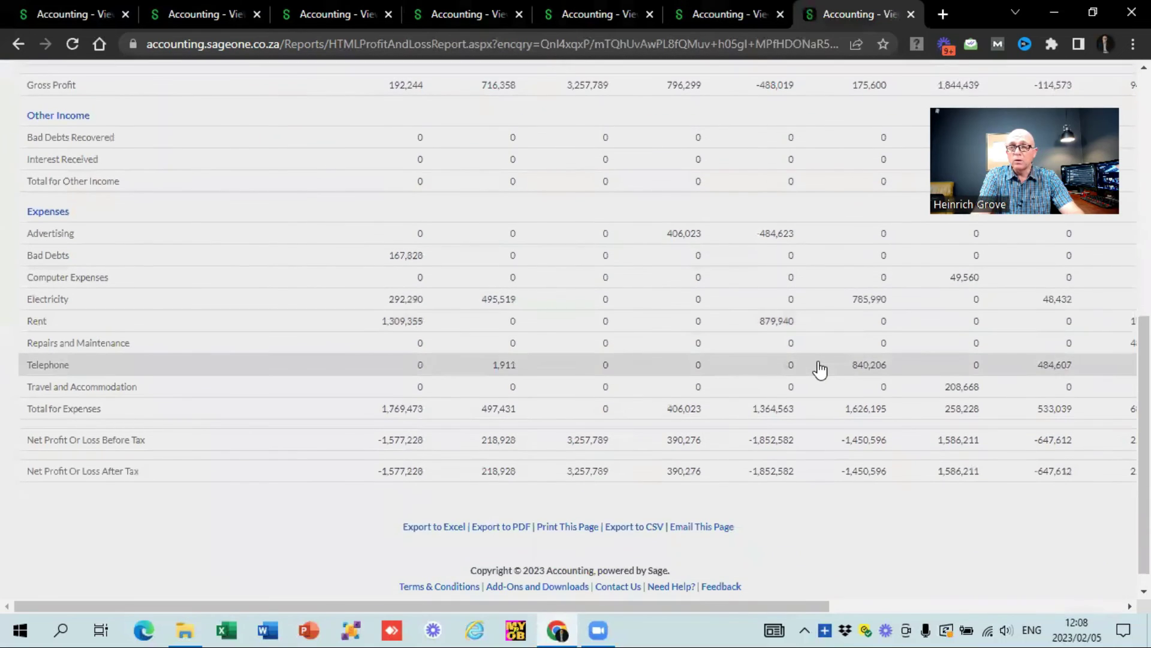